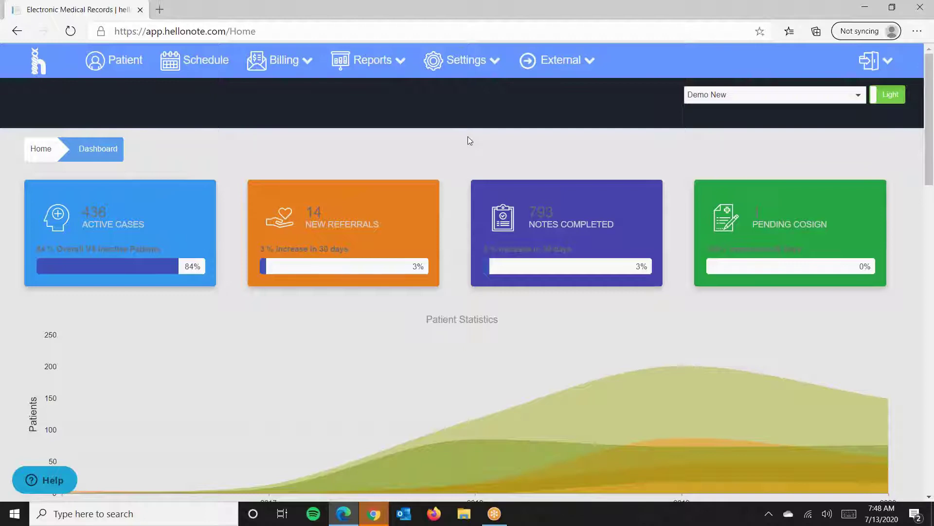
Open the billed patient's record from the Patient List
left_click(129, 77)
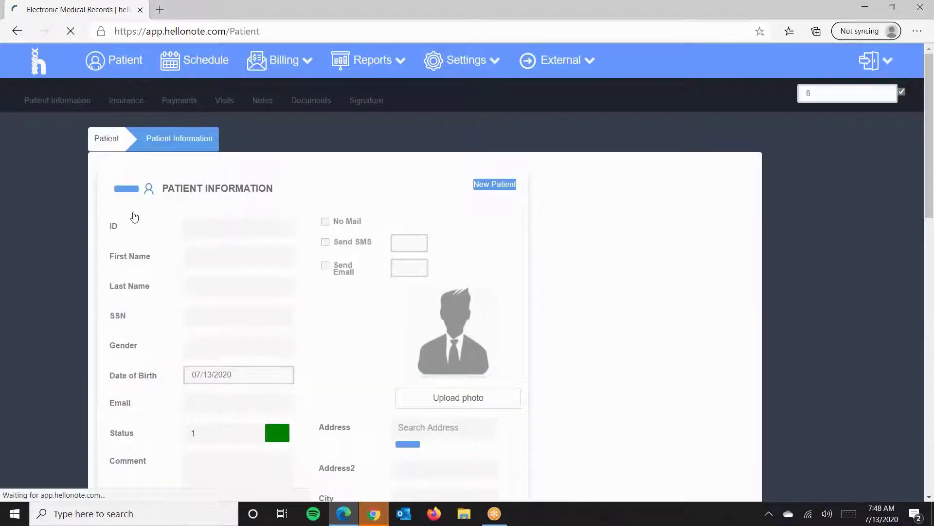
scroll(157, 292, "down", 5)
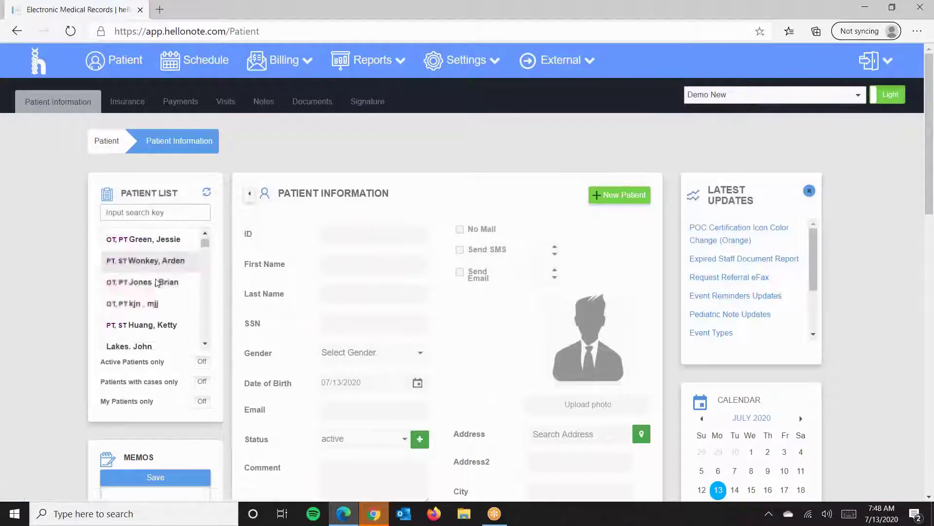
left_click(156, 300)
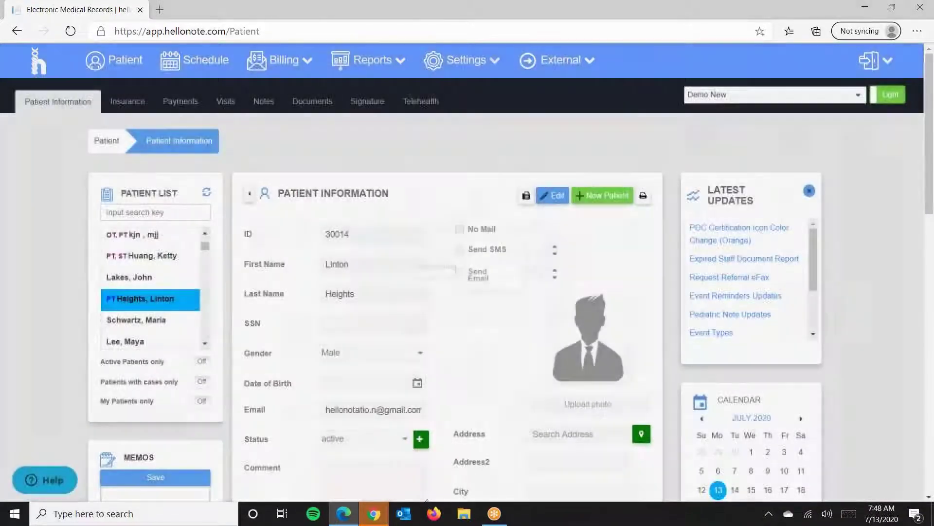
left_click(180, 104)
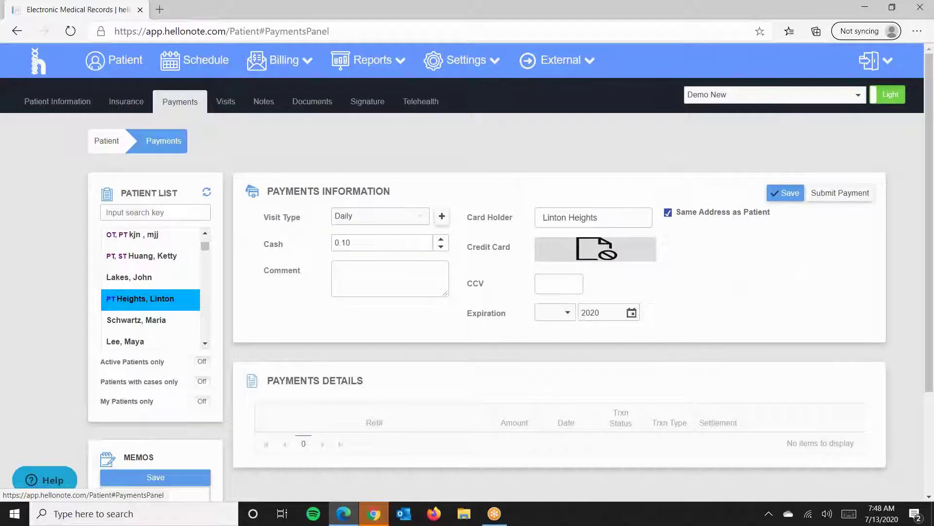
left_click(373, 219)
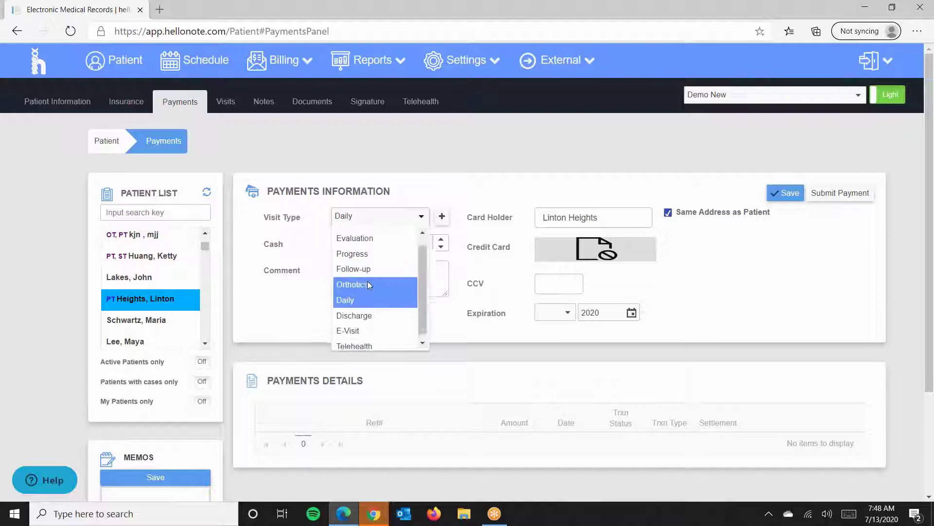
left_click(410, 194)
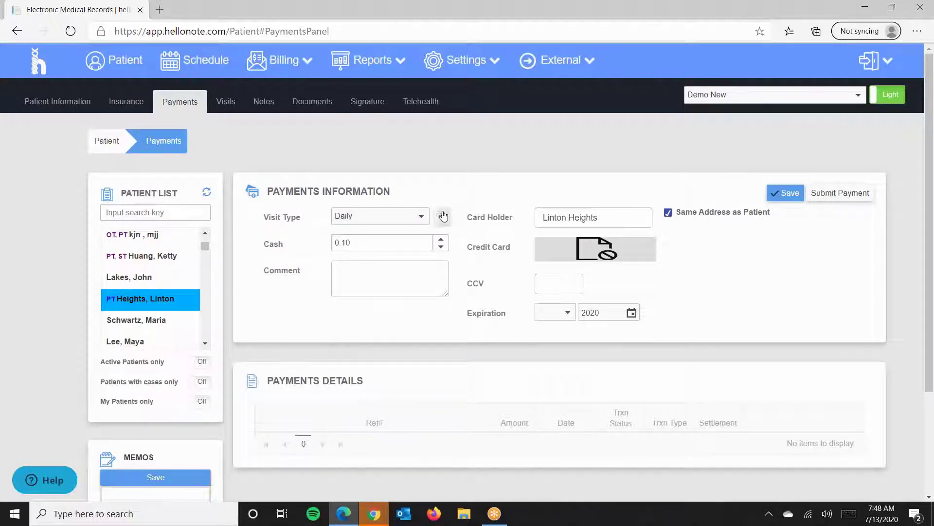
left_click(465, 63)
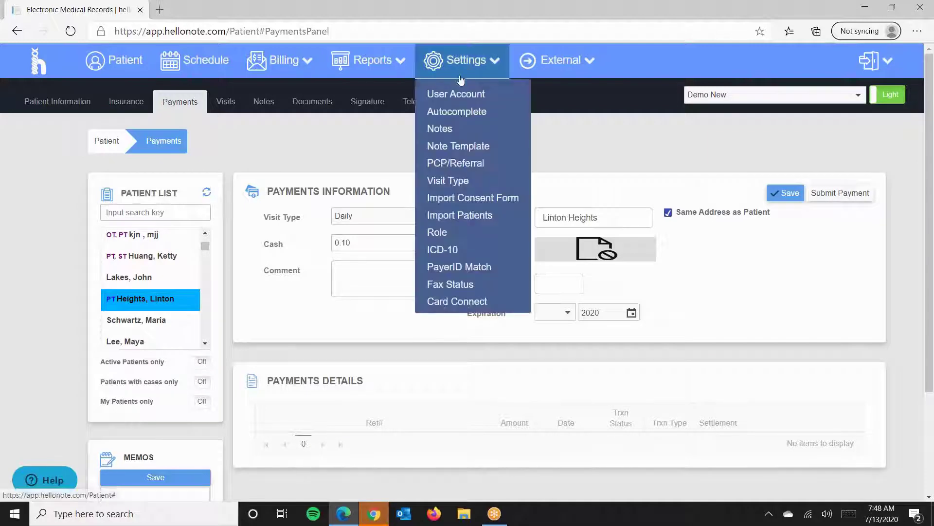
left_click(375, 155)
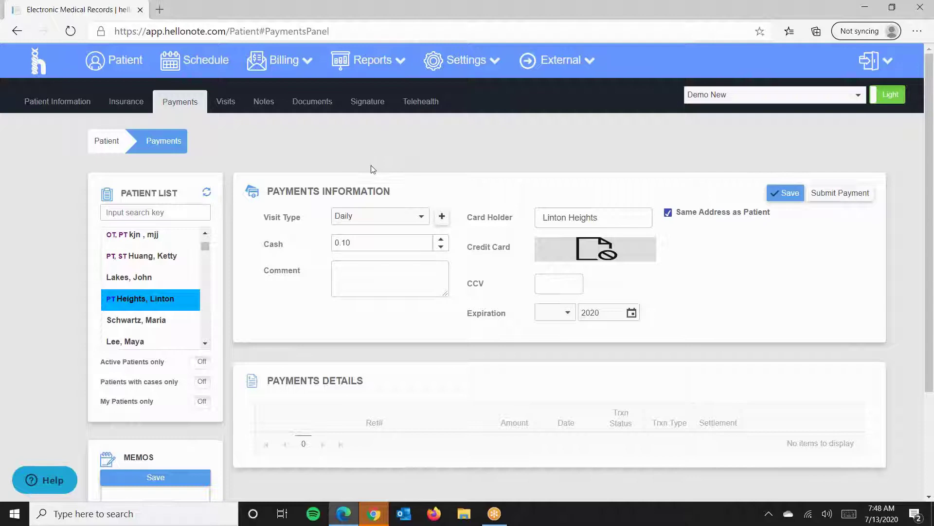
Save an Evaluation visit charge of 200 cash with the comment 'Patient agreed on $200'
left_click(384, 222)
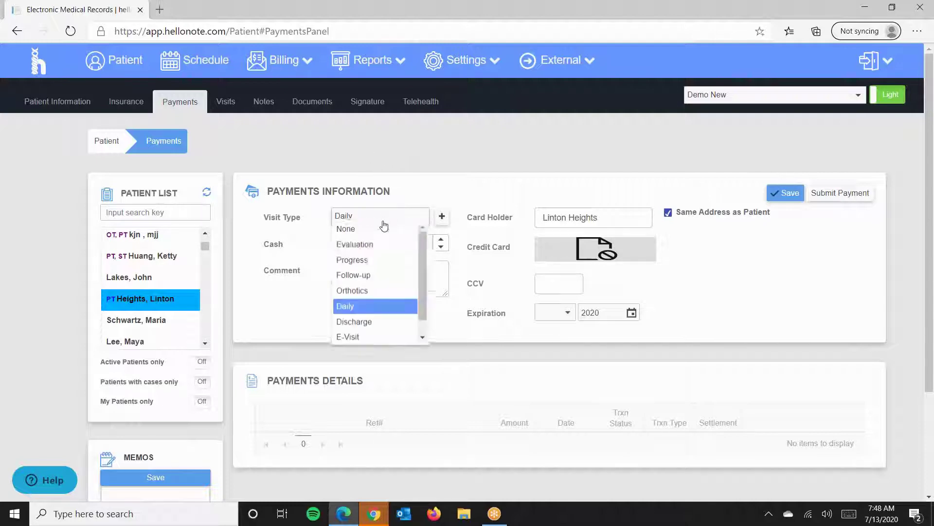
left_click(375, 251)
key("Tab")
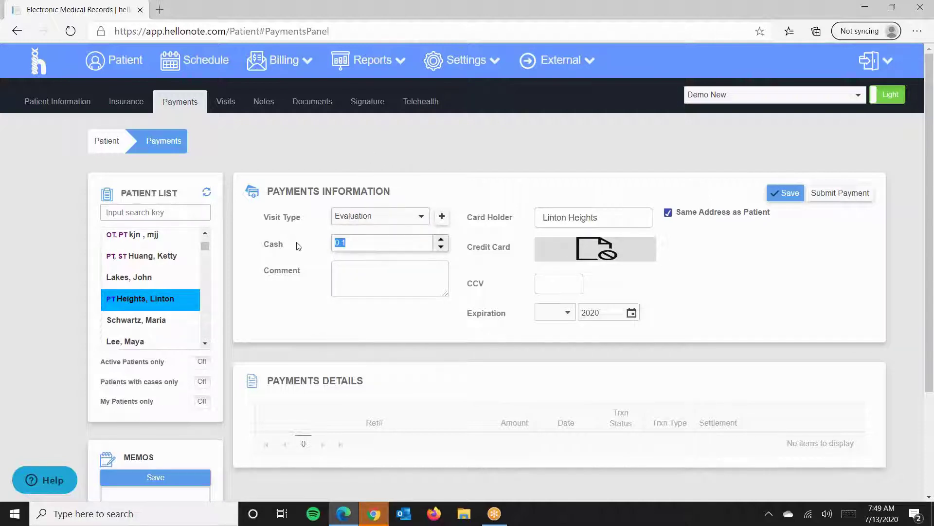
type("200")
left_click(378, 271)
type("Pa")
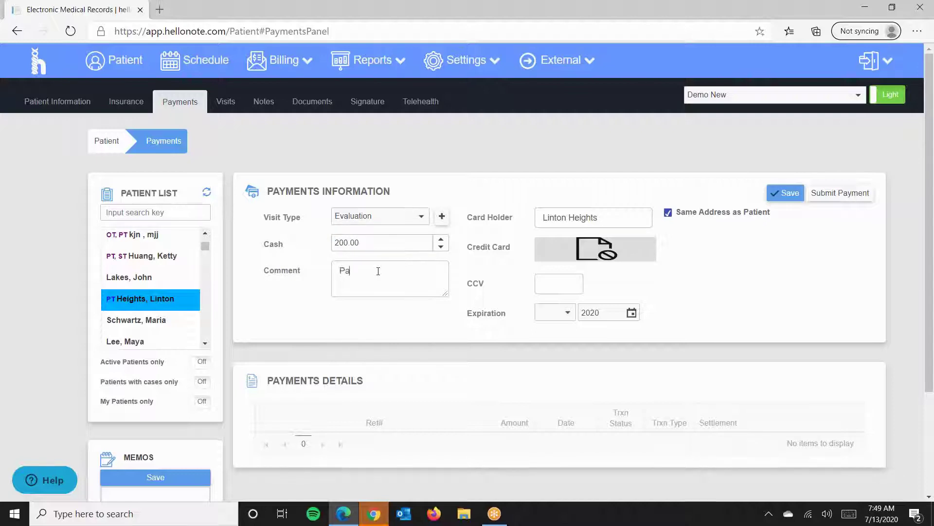
type("tient agreed on $200.")
left_click(784, 193)
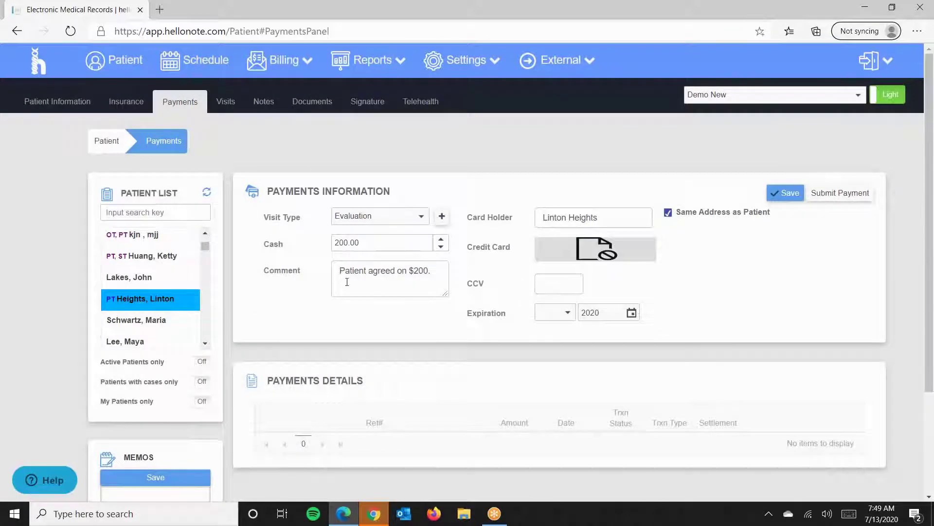
Save a Daily visit charge of 100 cash commented 'Patient agreed on $100', fixing its spelling
left_click(411, 217)
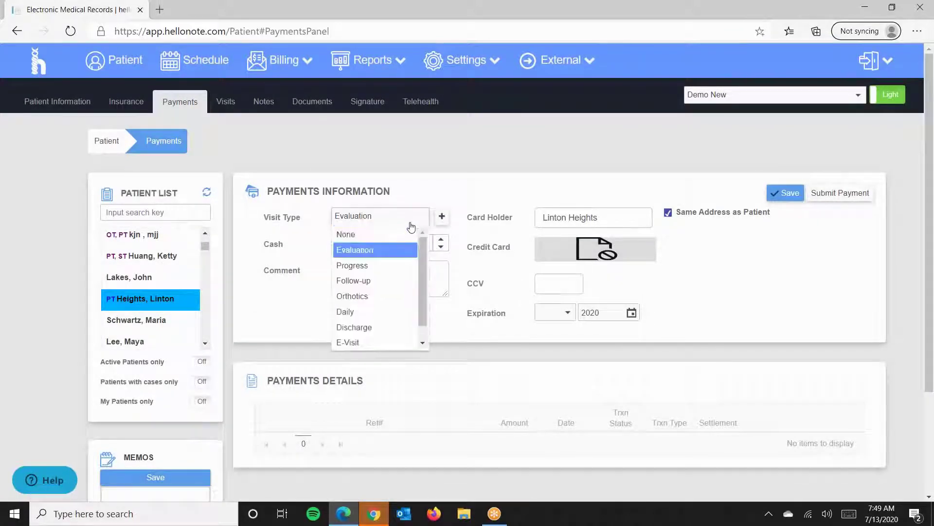
left_click(378, 306)
left_click(381, 246)
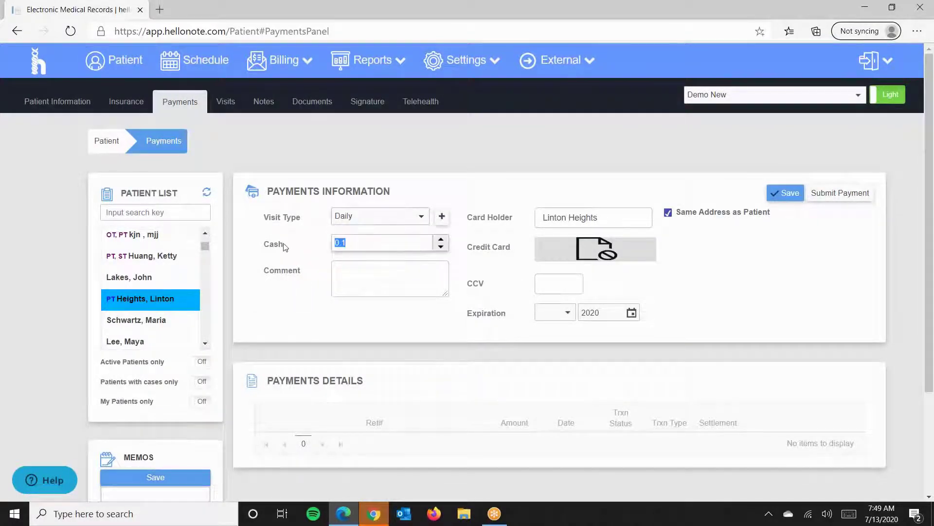
type("100")
left_click(360, 275)
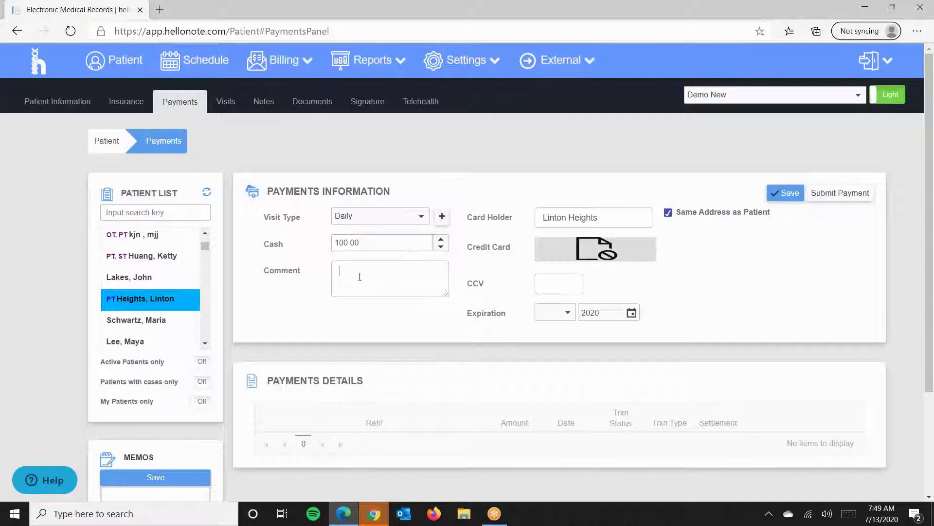
type("PAtient agreed on $100.")
right_click(360, 277)
left_click(438, 47)
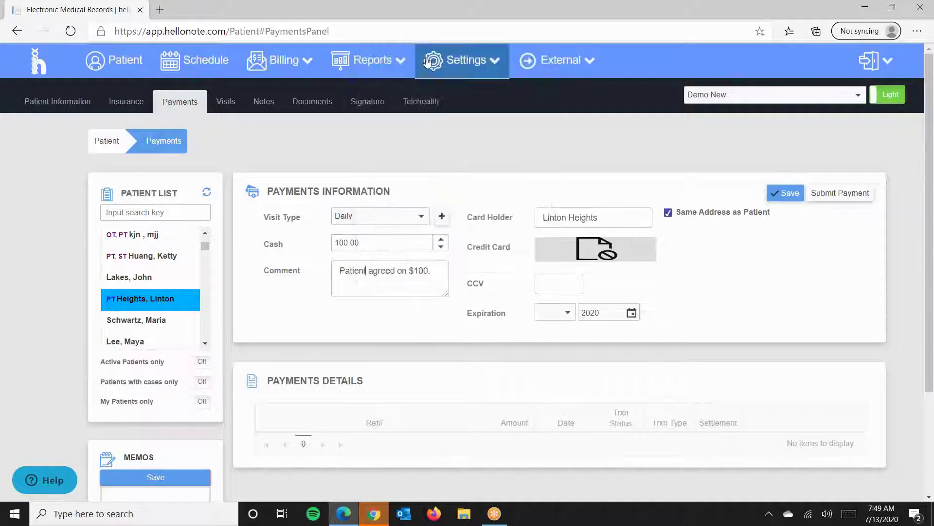
left_click(783, 193)
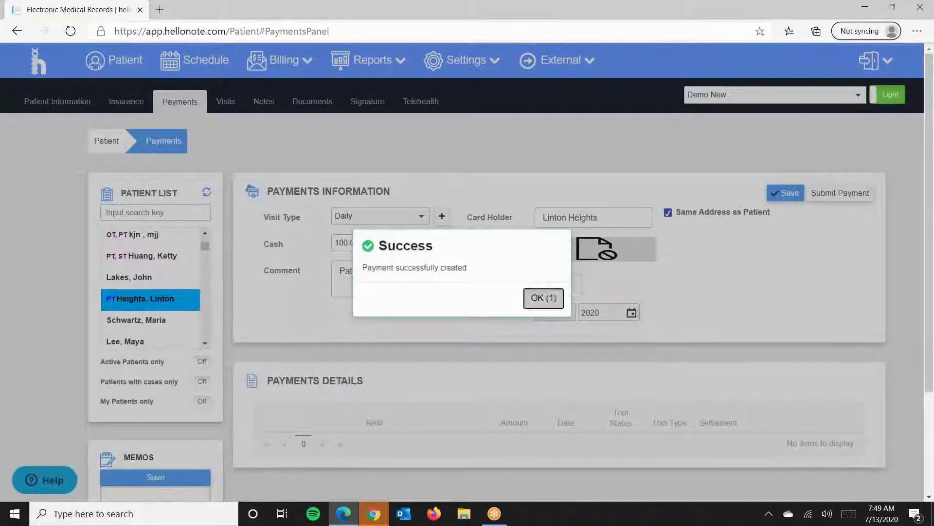
left_click(550, 295)
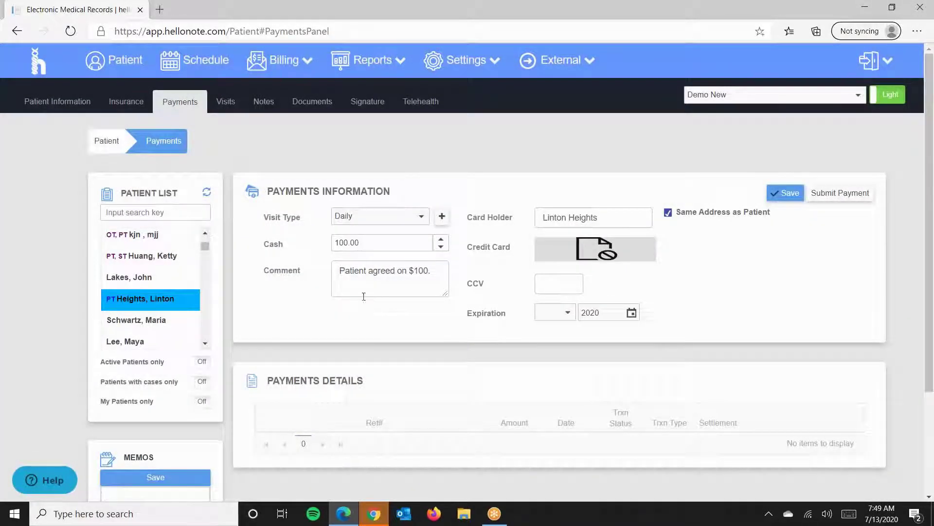
left_click(373, 222)
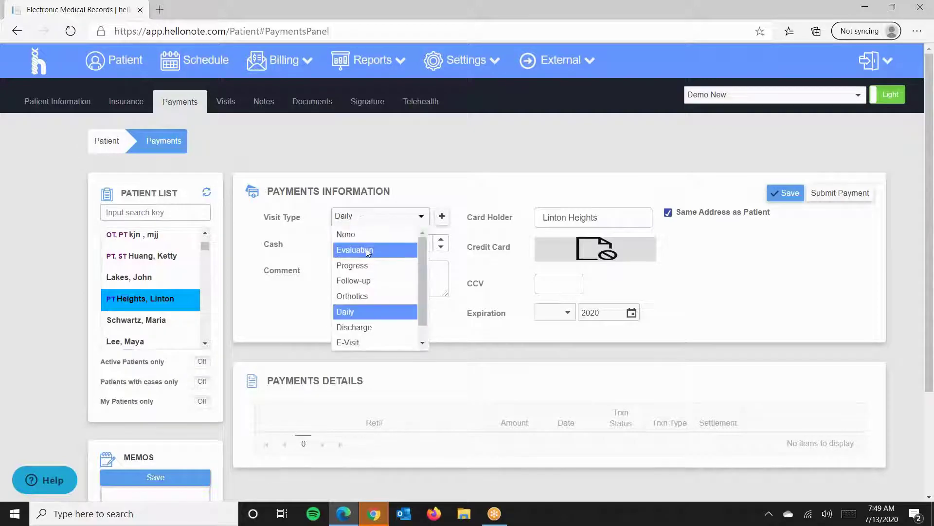
left_click(366, 248)
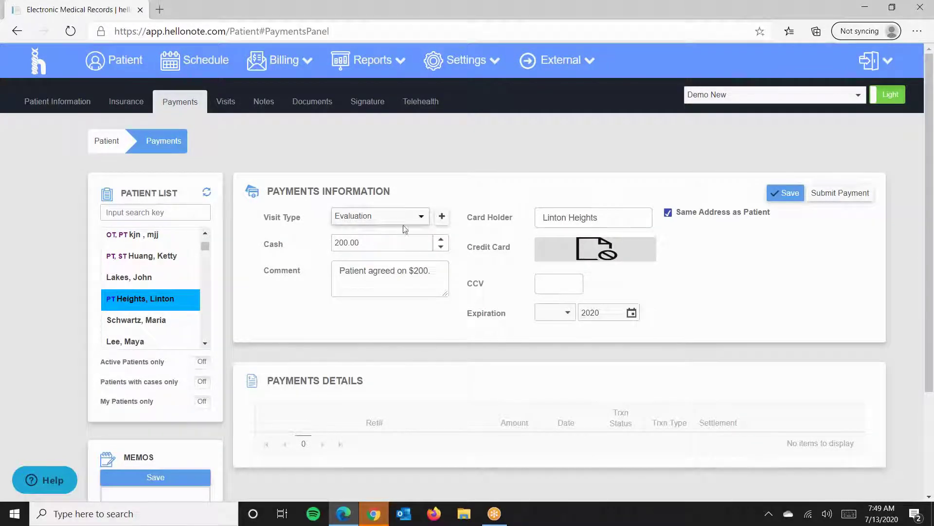
left_click(402, 223)
left_click(374, 311)
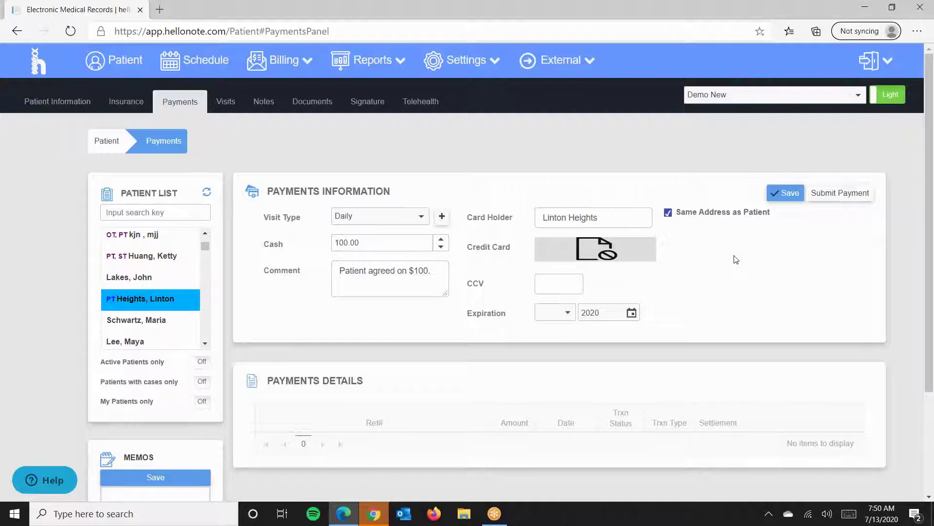
left_click(265, 102)
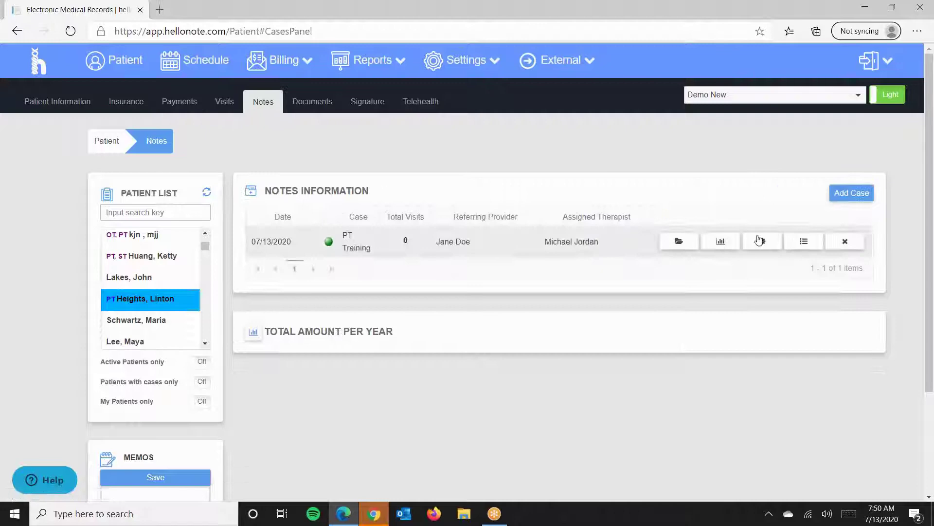
Review the PT Training case settings without changes, then switch to the Visits list
left_click(760, 241)
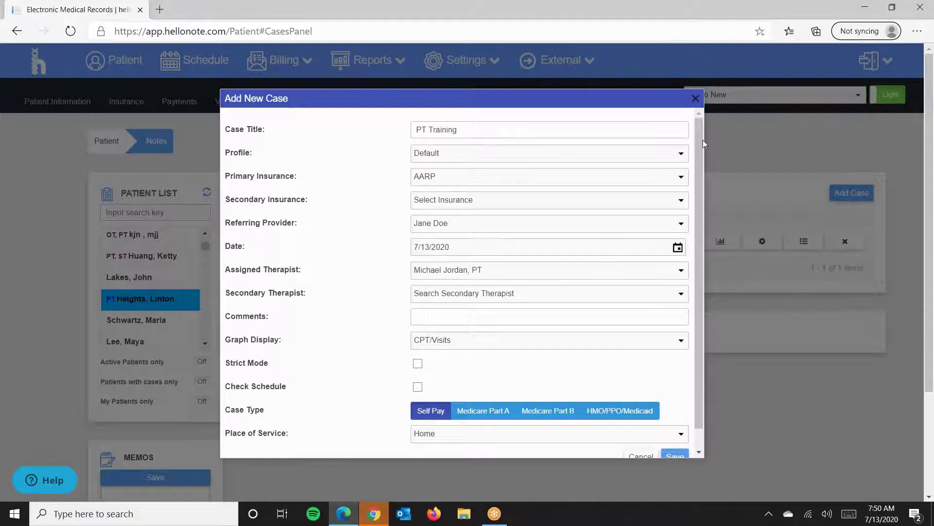
left_click(696, 99)
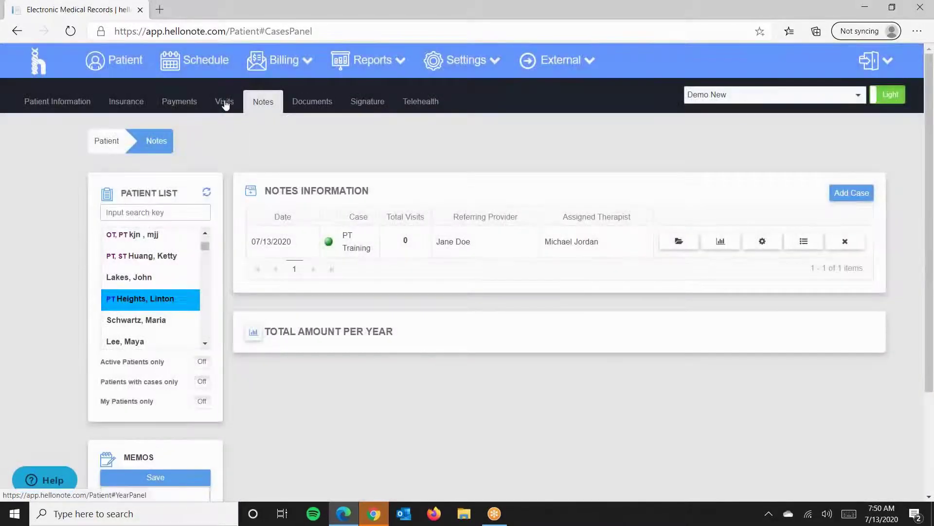
left_click(225, 102)
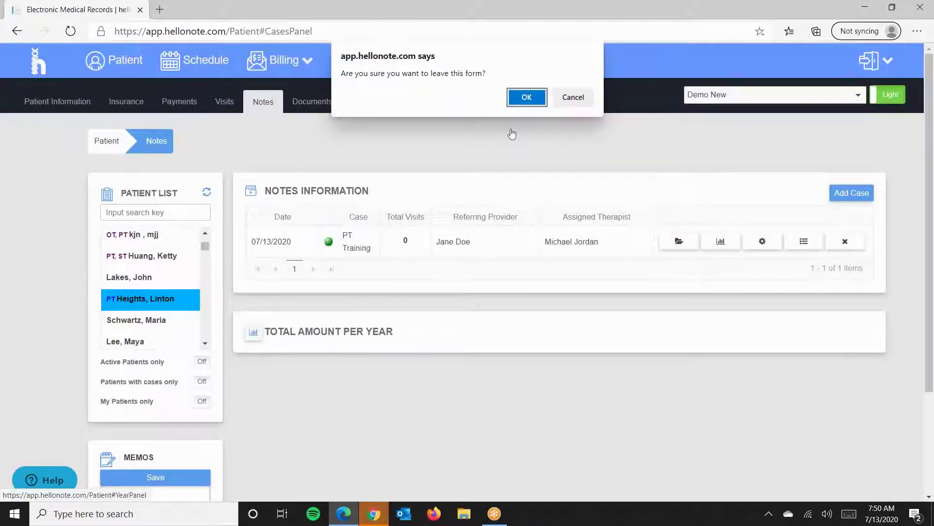
left_click(527, 97)
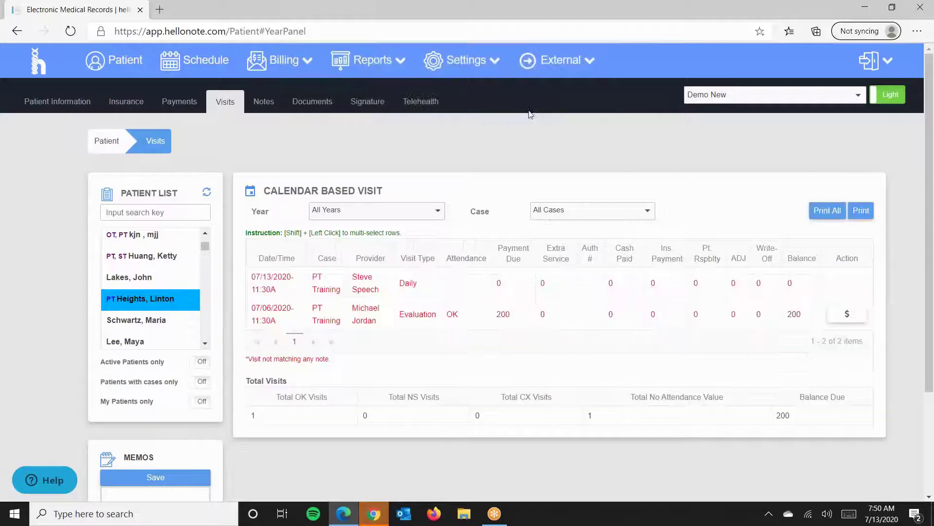
Print a receipt for the 07/06/2020 Evaluation visit
left_click(522, 321)
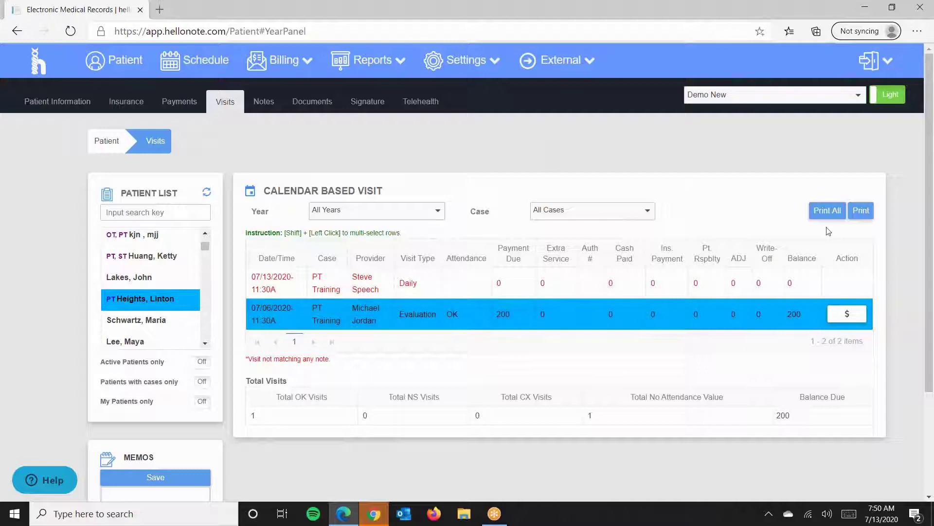
left_click(862, 211)
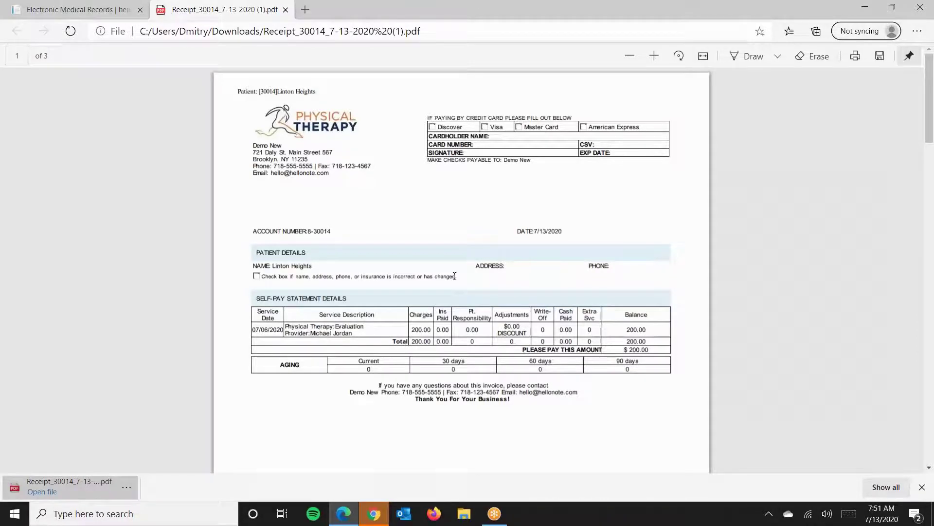
Scroll through the receipt's statement, appointment list and claim form pages, then back up
scroll(481, 298, "down", 1)
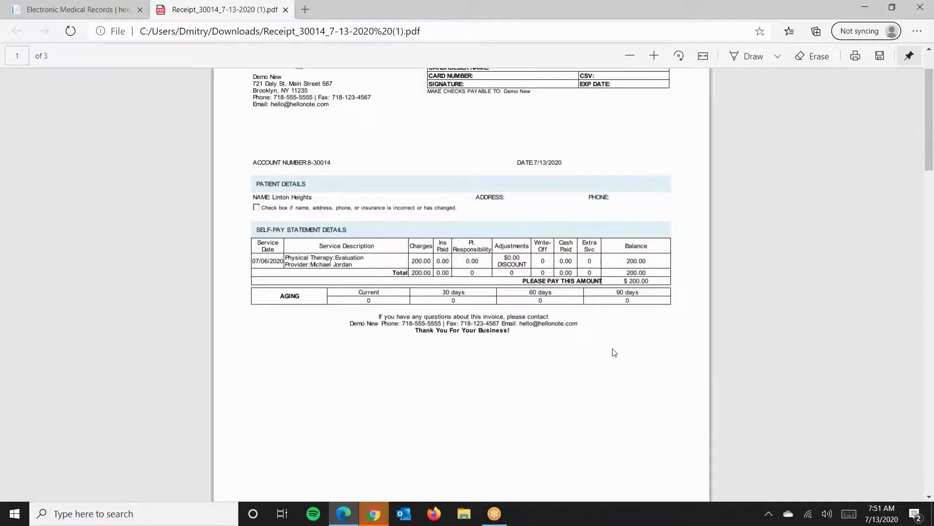
scroll(615, 352, "down", 10)
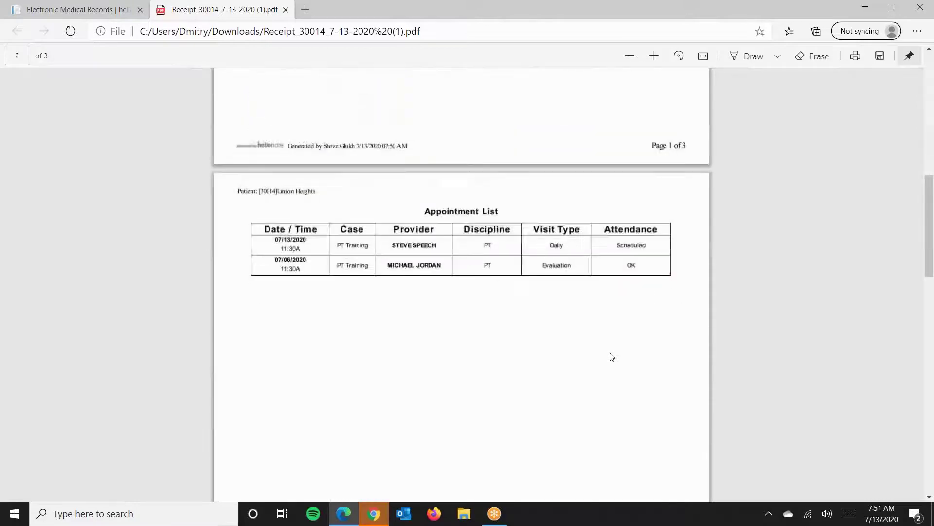
scroll(612, 357, "down", 1)
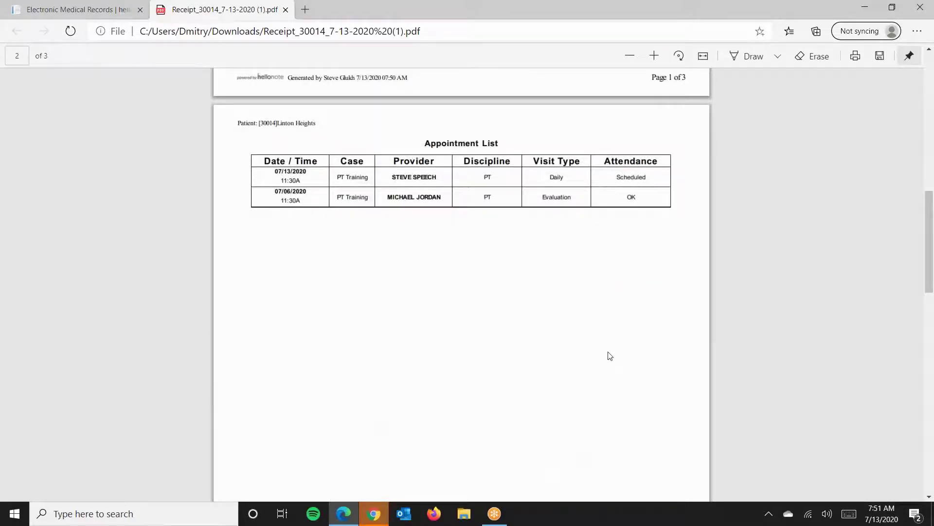
scroll(689, 358, "down", 11)
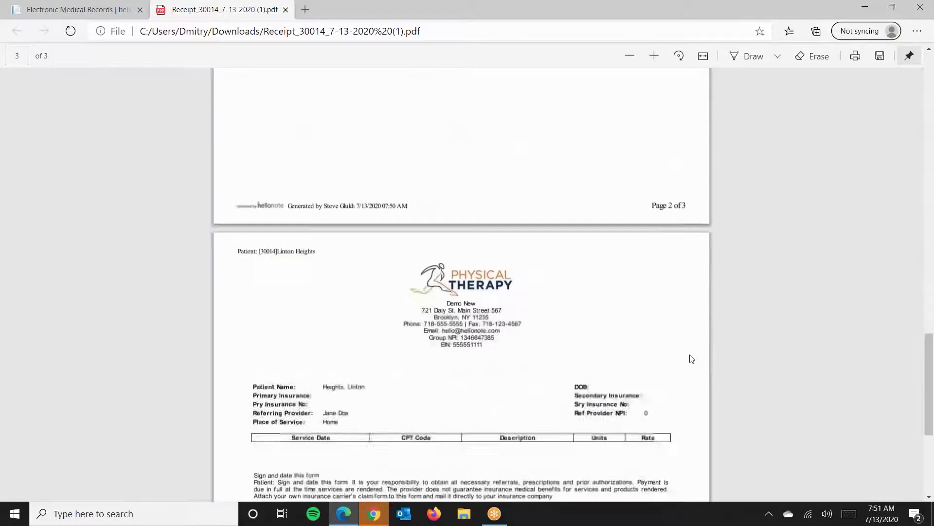
scroll(692, 359, "down", 1)
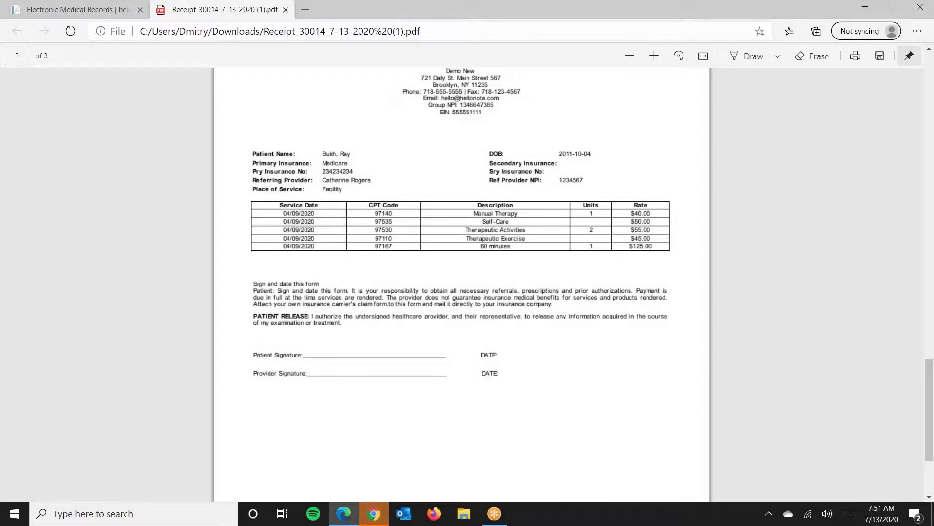
scroll(589, 355, "up", 7)
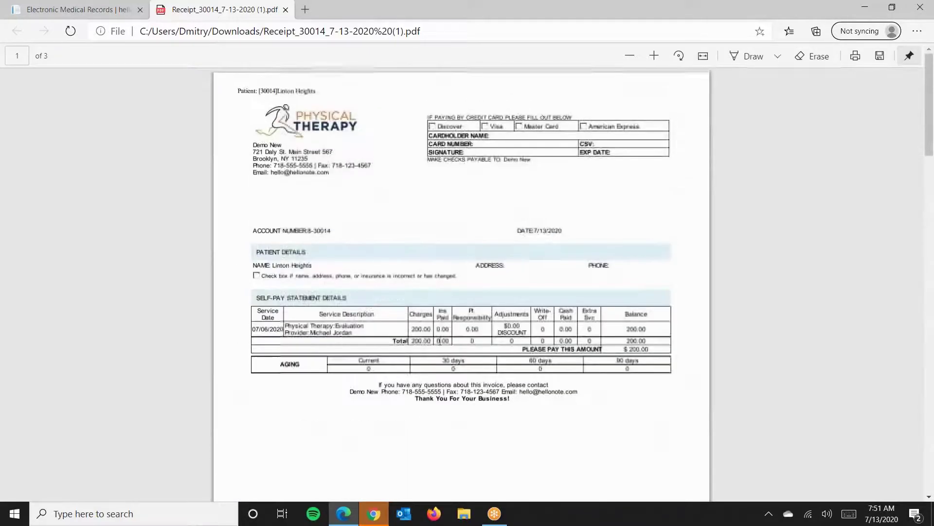
Enter a Cash payment for the Evaluation visit: $185 paid, $200 responsibility, $15 write-off
left_click(66, 8)
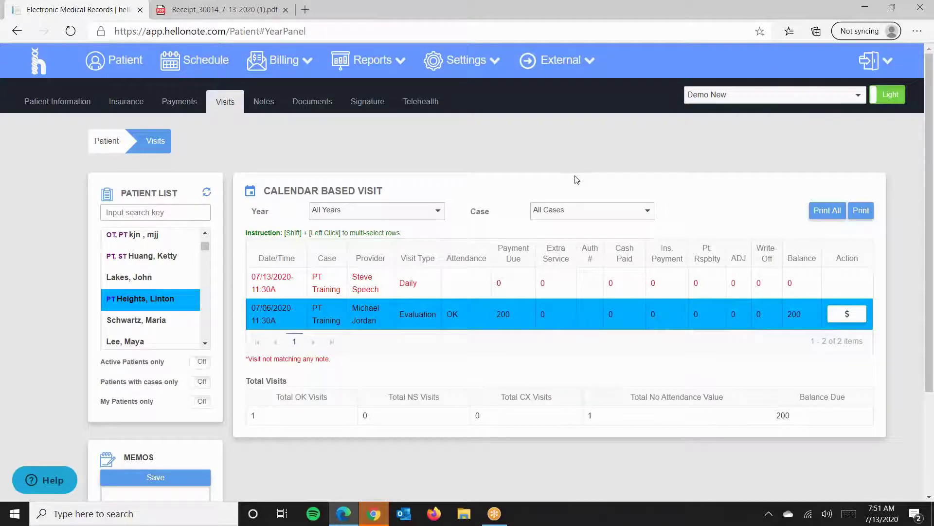
left_click(847, 315)
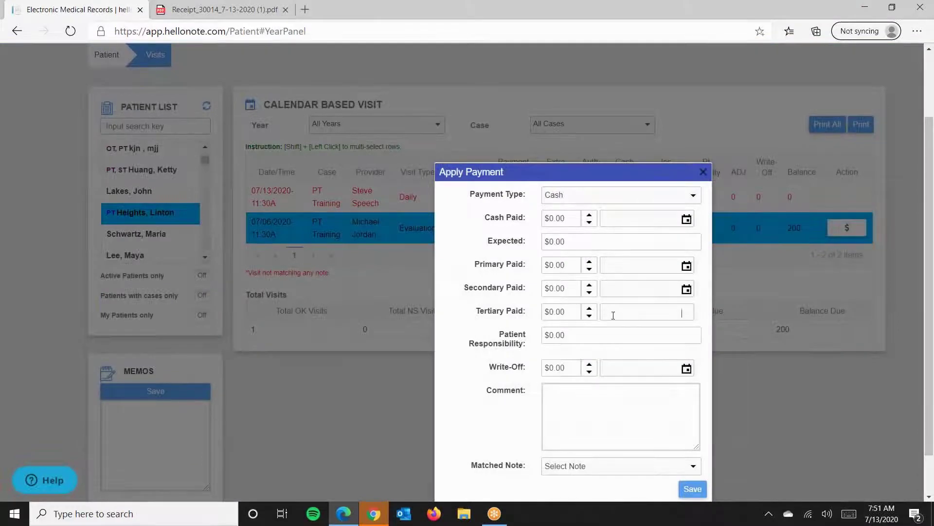
scroll(613, 315, "down", 1)
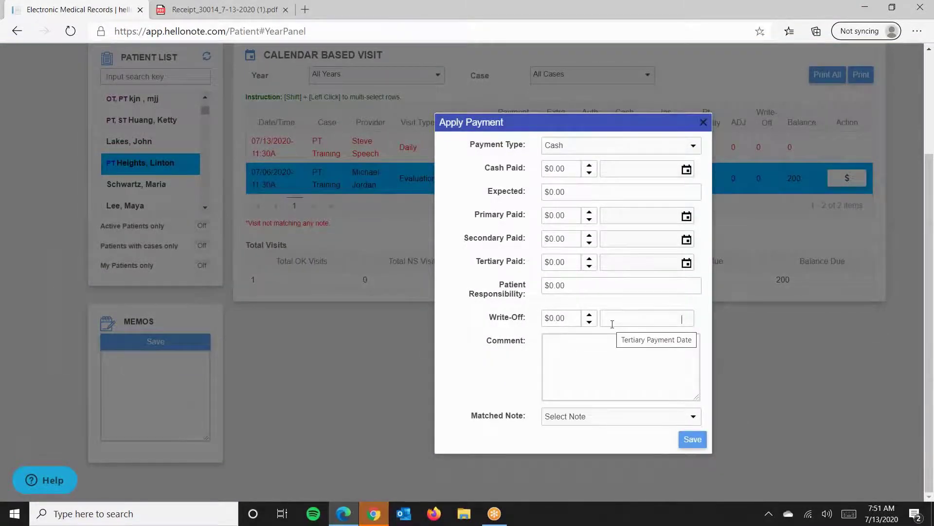
left_click(568, 148)
left_click(568, 148)
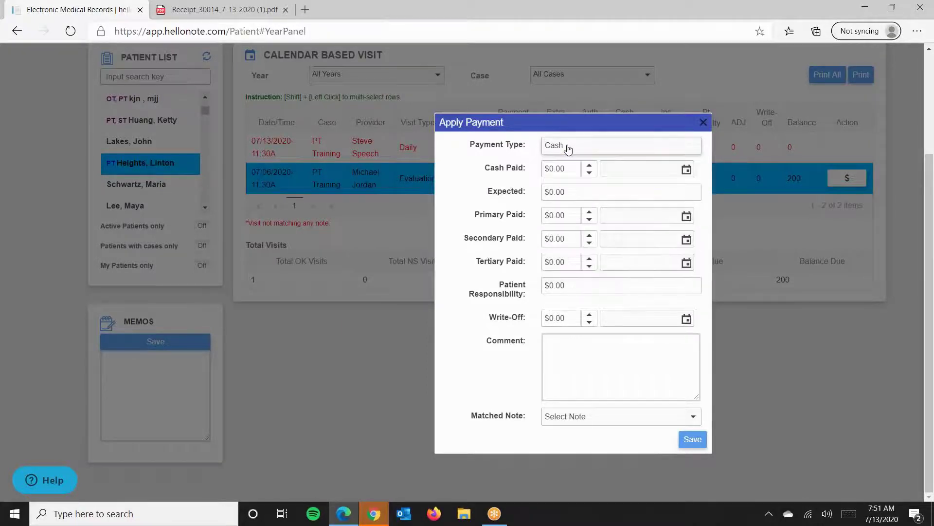
left_click(566, 175)
type("185")
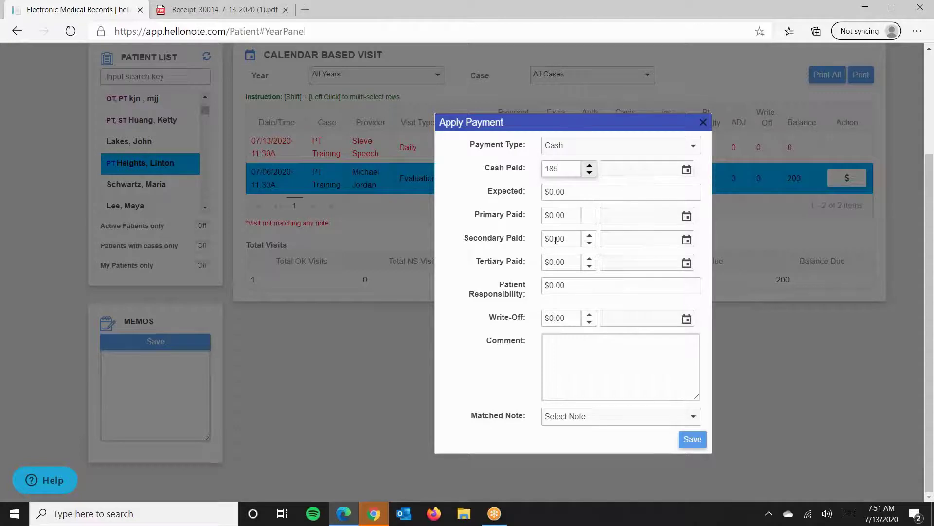
left_click(567, 285)
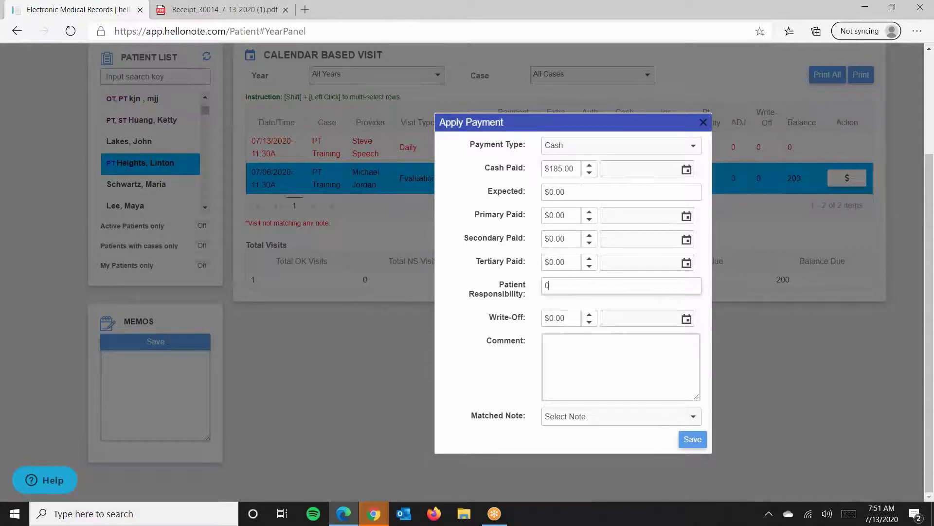
left_click(569, 313)
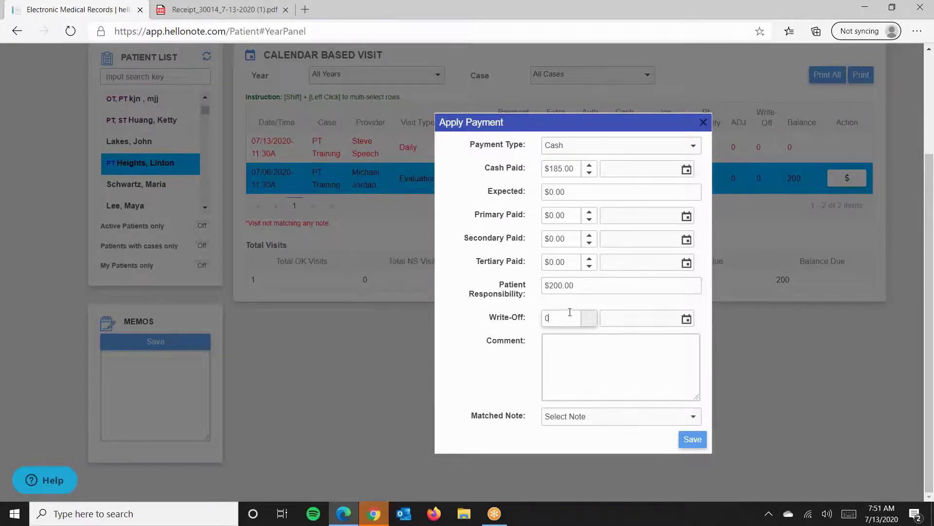
Post the $185 cash payment and acknowledge the success message
left_click(693, 440)
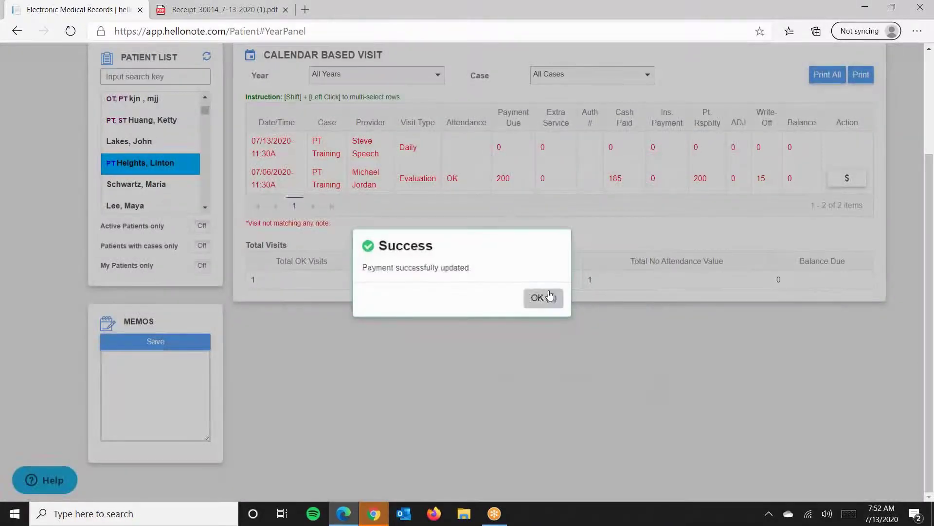
left_click(544, 297)
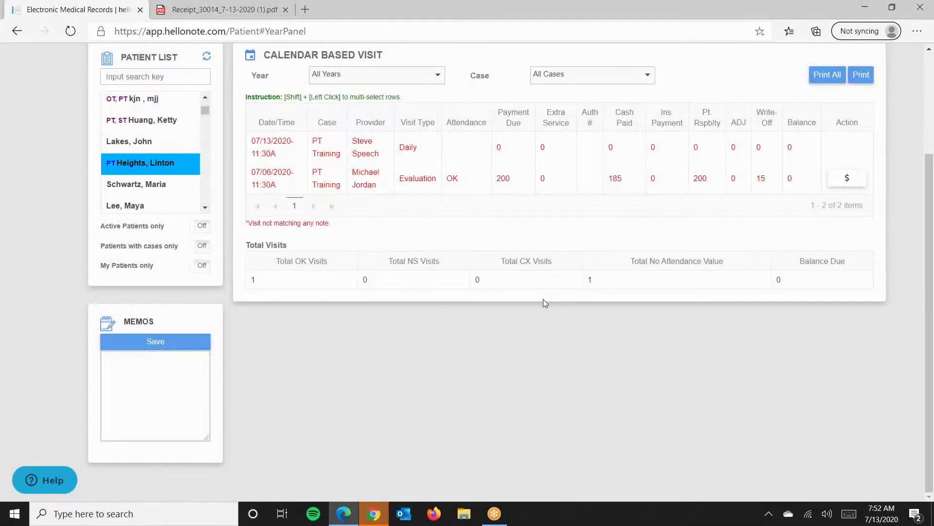